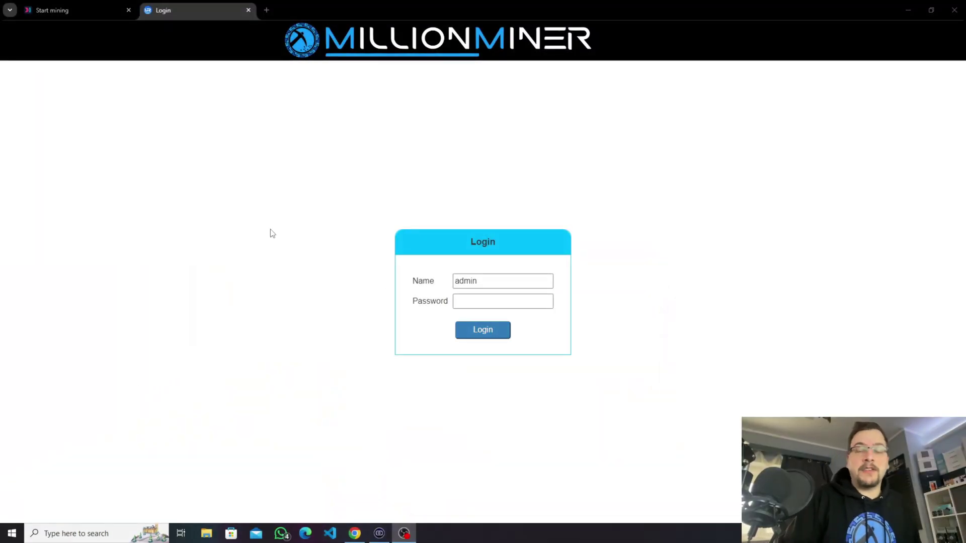
- Log in as admin with the default password and let Chrome save the login
left_click(247, 193)
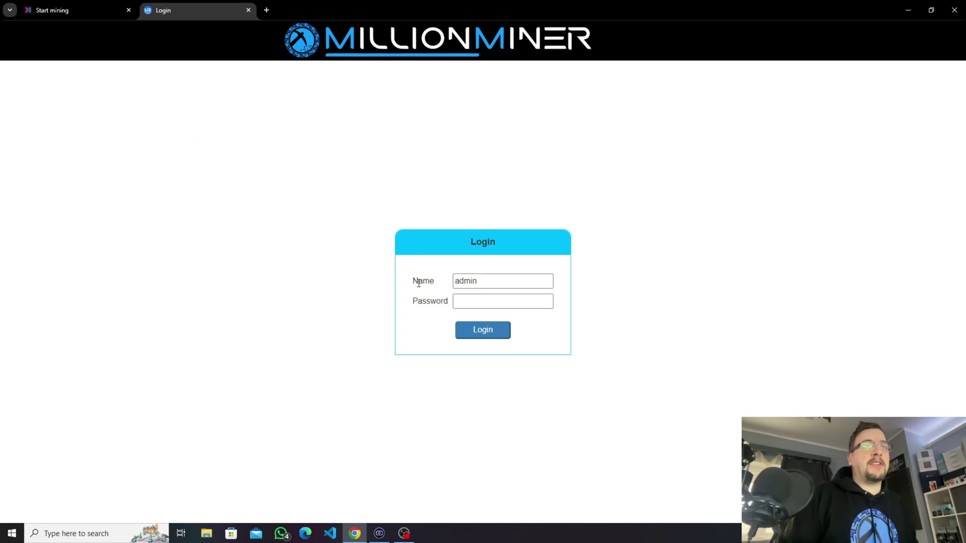
left_click(488, 302)
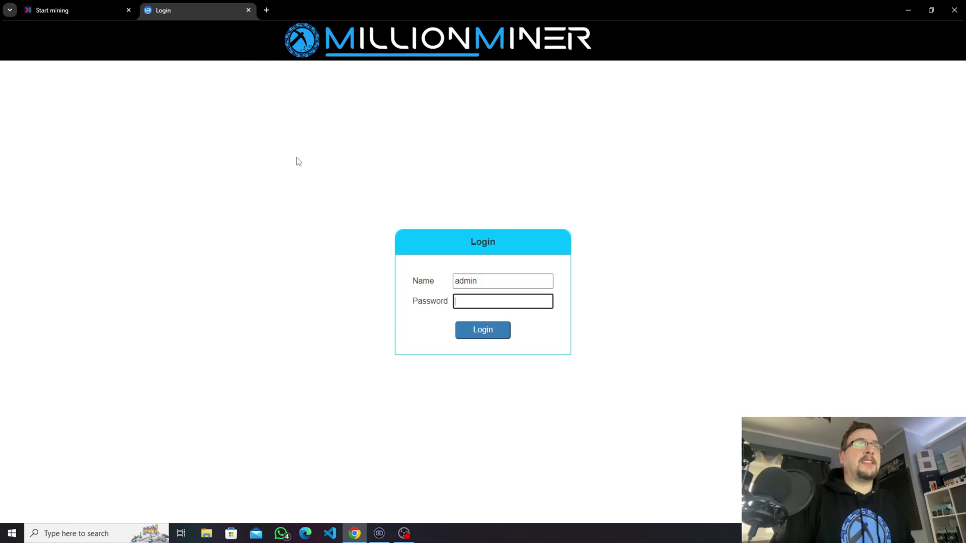
left_click(285, 208)
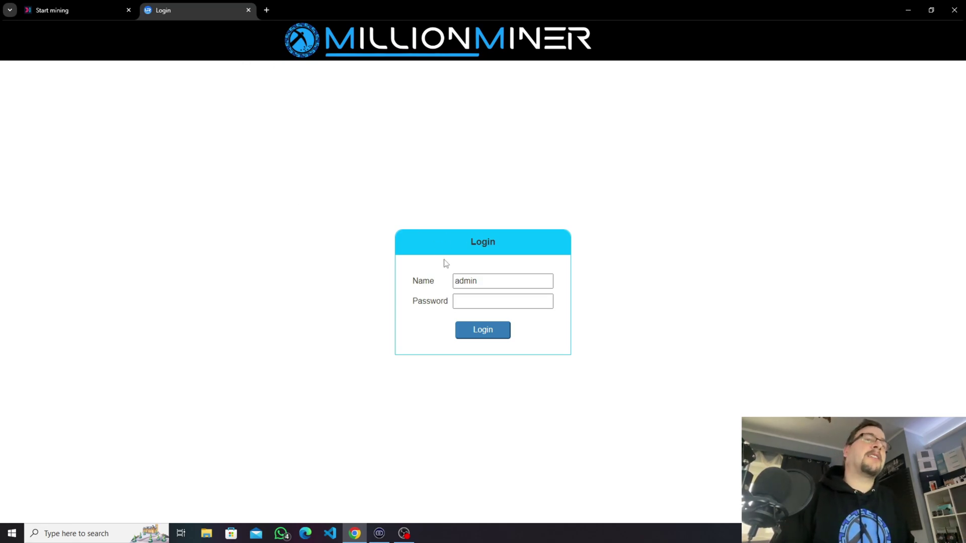
left_click(493, 305)
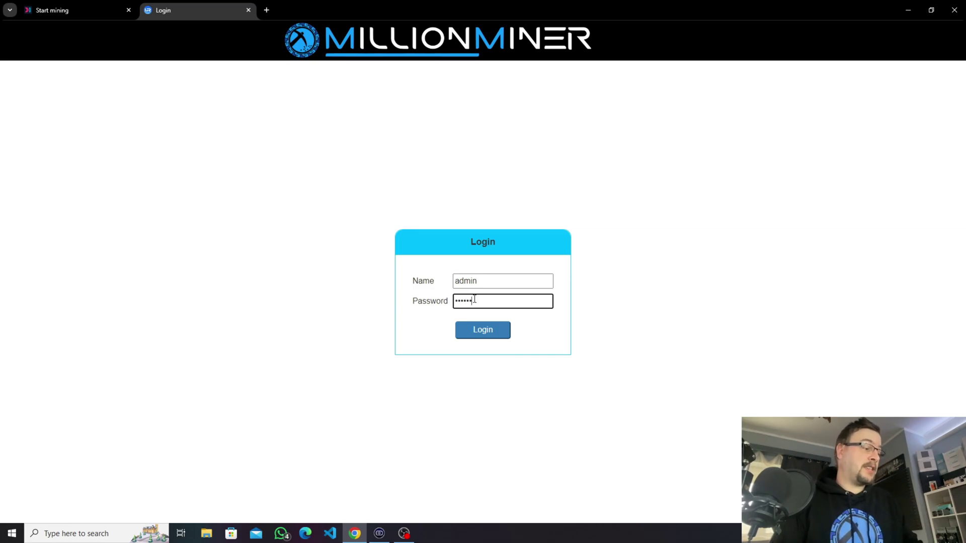
left_click(483, 330)
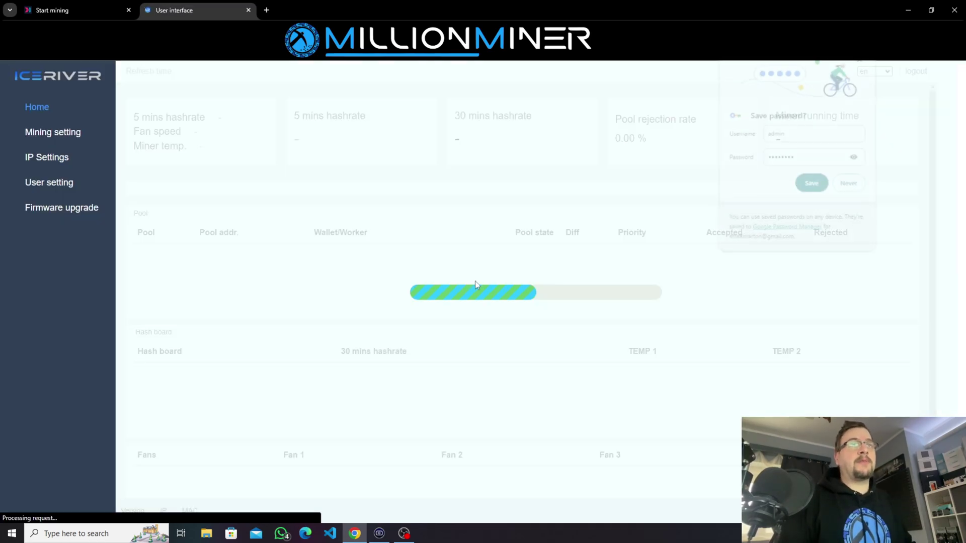
left_click(577, 179)
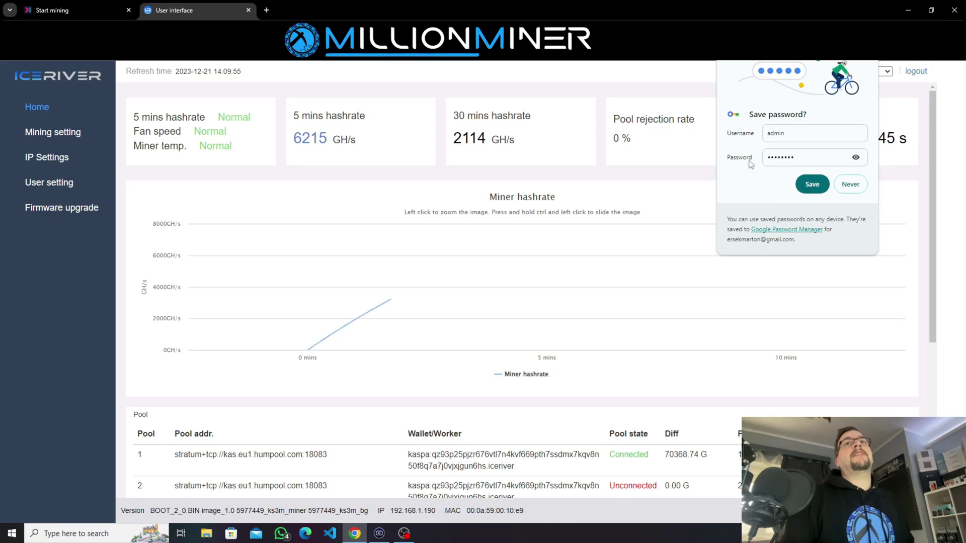
left_click(820, 186)
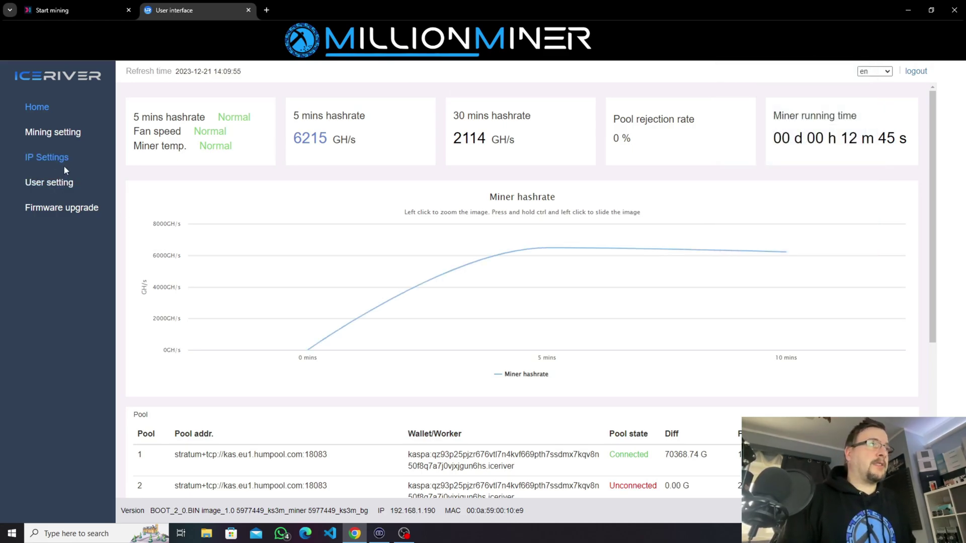
- In User setting, replace the current admin password with a new one and save
left_click(60, 186)
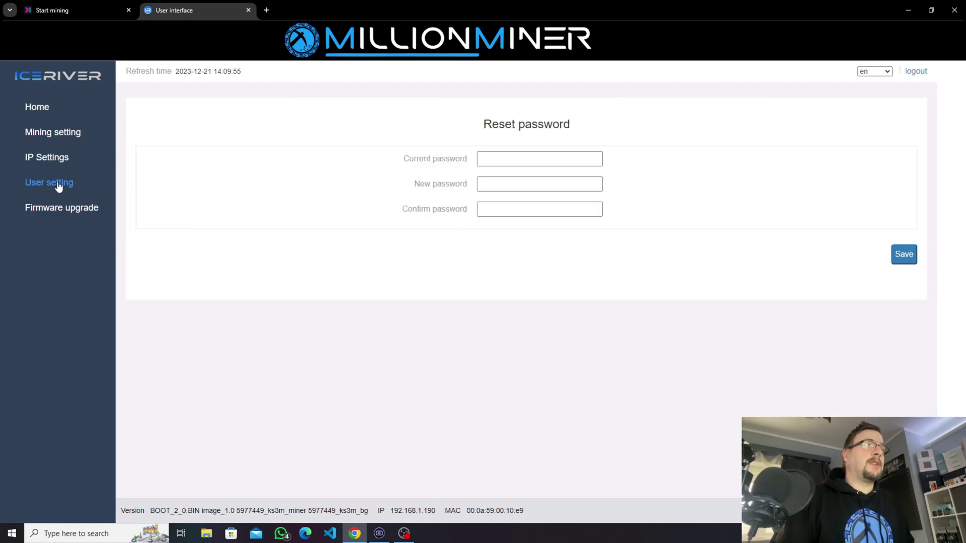
left_click(502, 163)
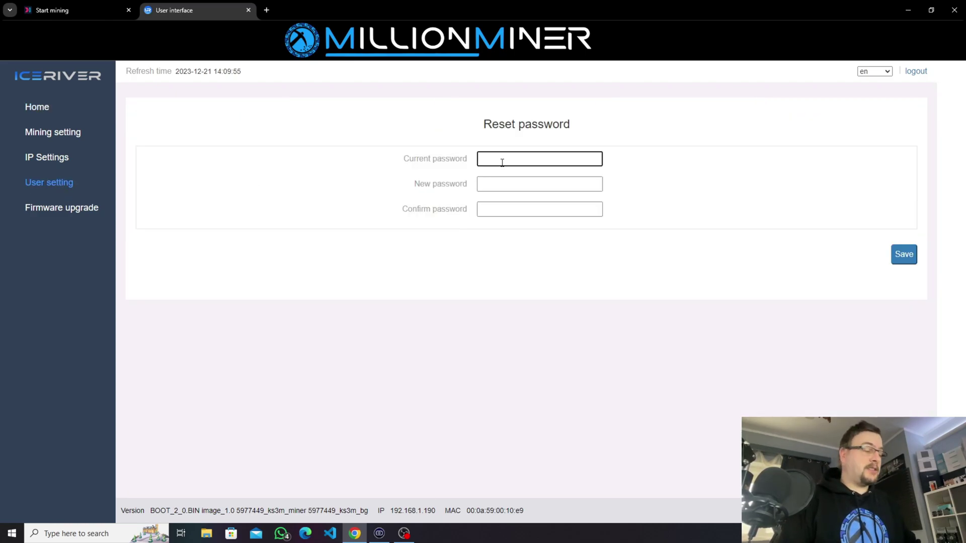
type("123456")
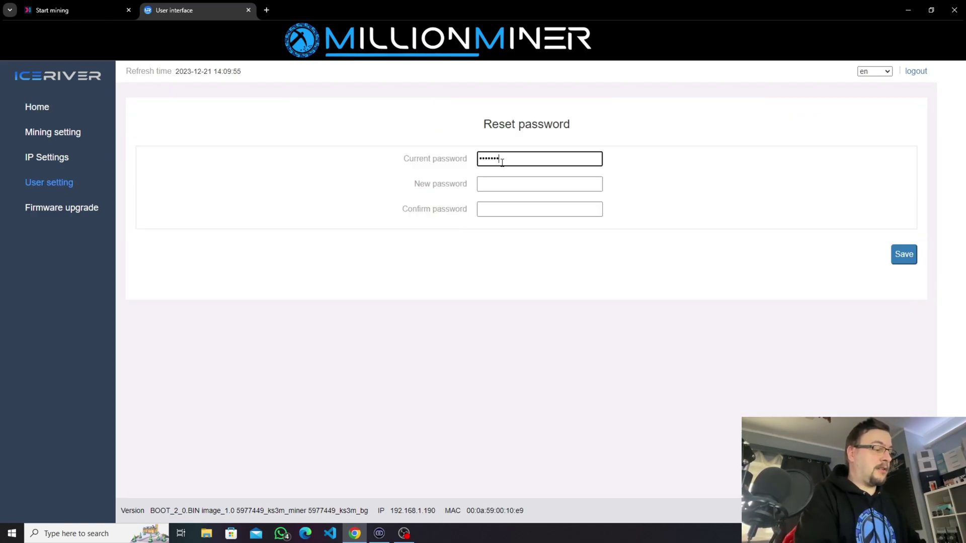
left_click(512, 187)
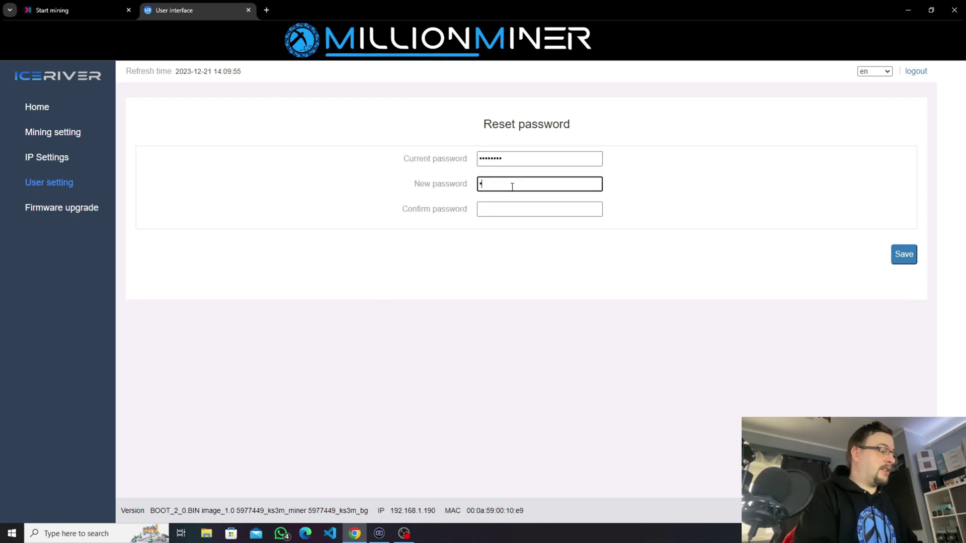
left_click(512, 210)
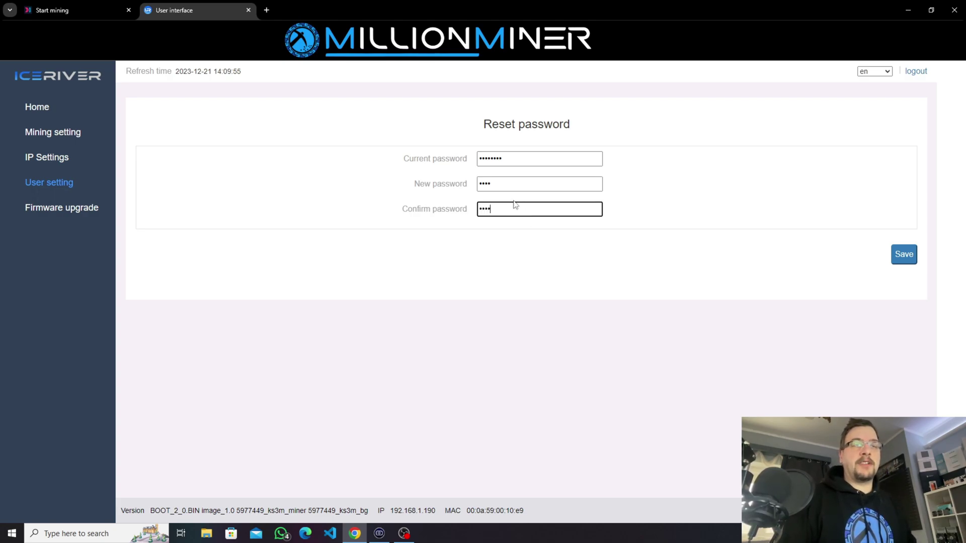
left_click(904, 255)
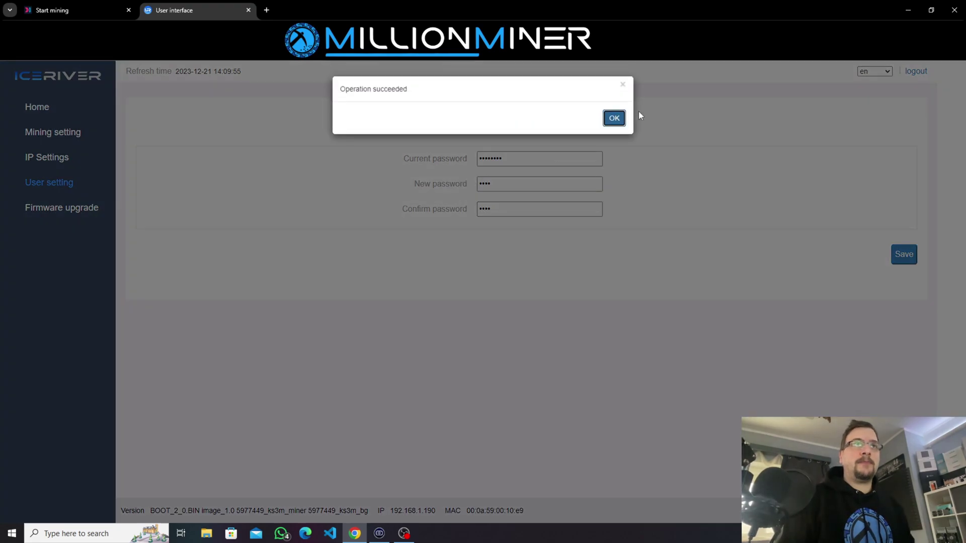
left_click(614, 118)
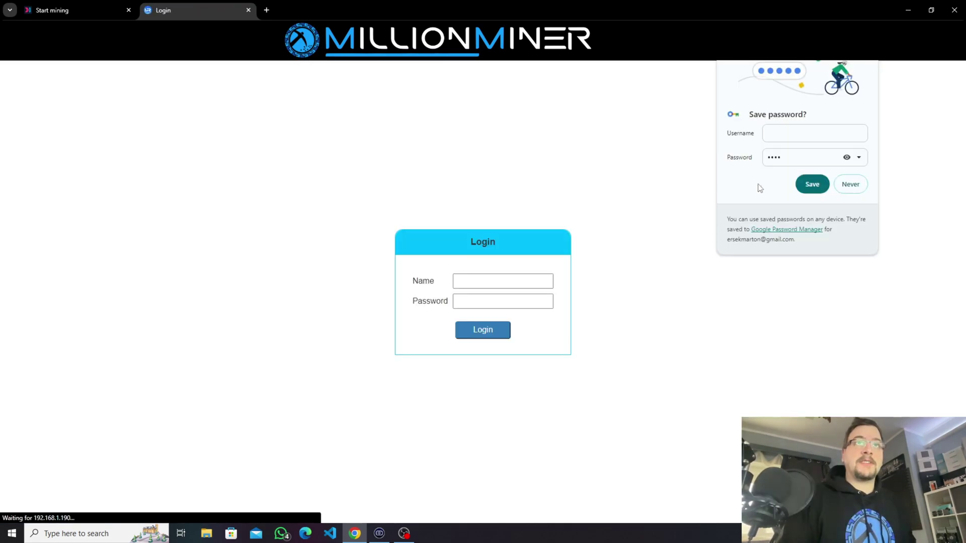
- Log back in as admin using the new password
left_click(512, 279)
type("admin")
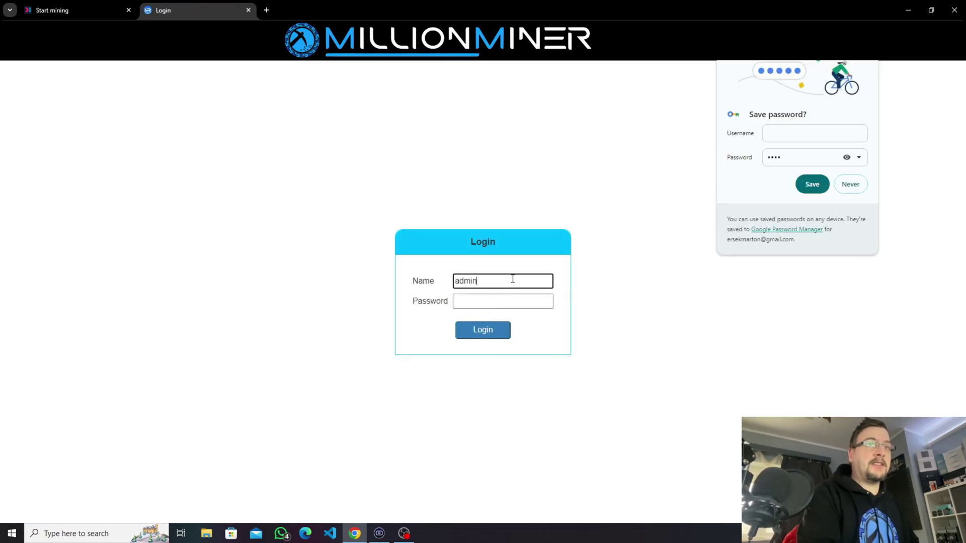
key("Tab")
type("1234")
key("Return")
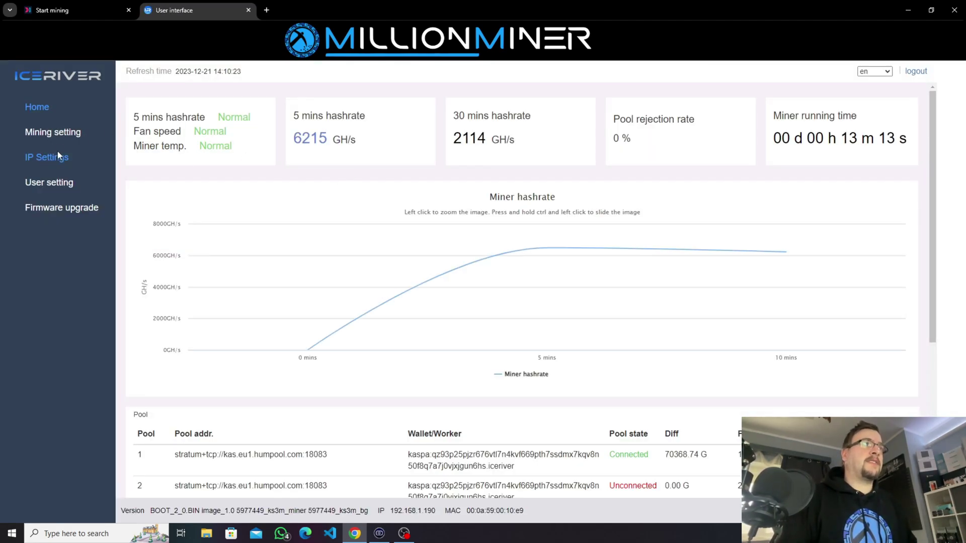
- Review the humpool pool table and Mining setting, then view the Kaspa Pool Start mining tab
scroll(307, 257, "down", 7)
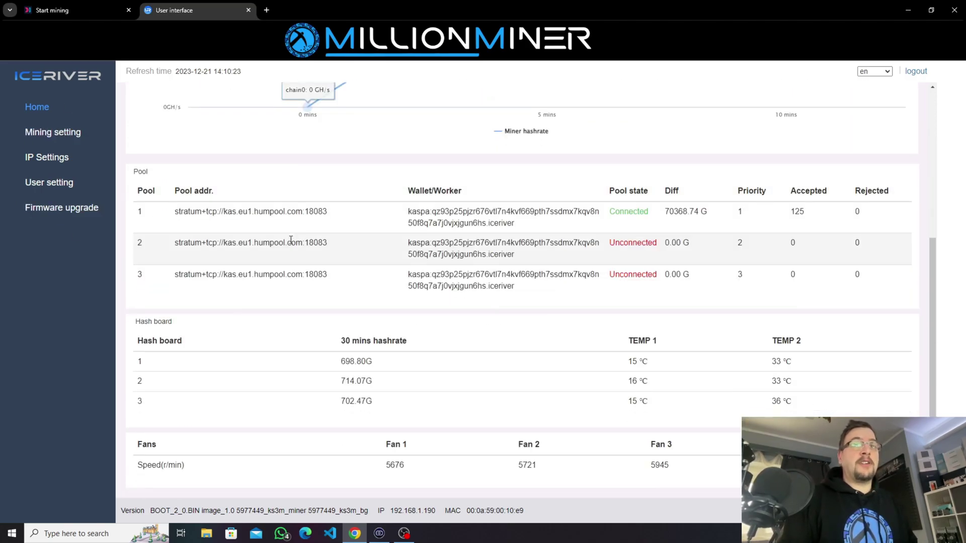
scroll(303, 240, "up", 7)
left_click(56, 136)
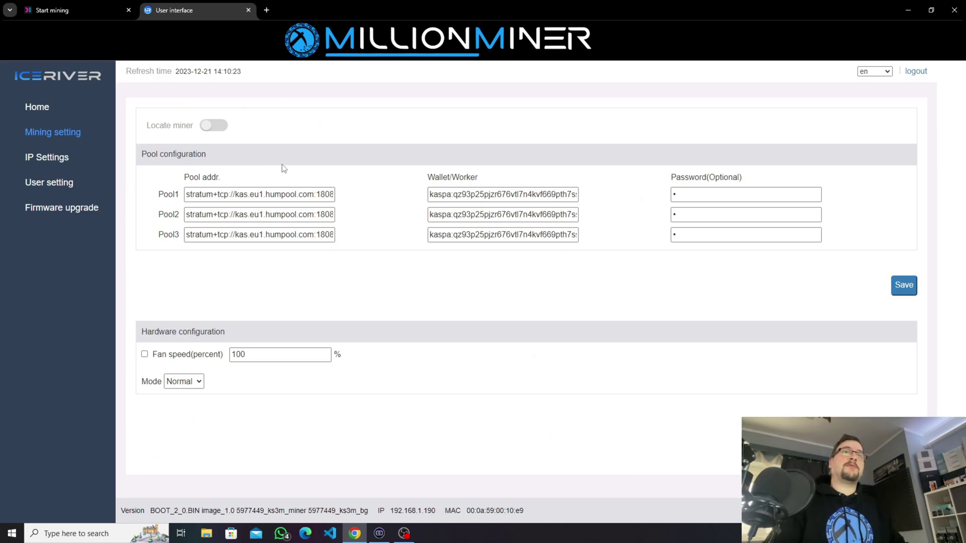
left_click(95, 10)
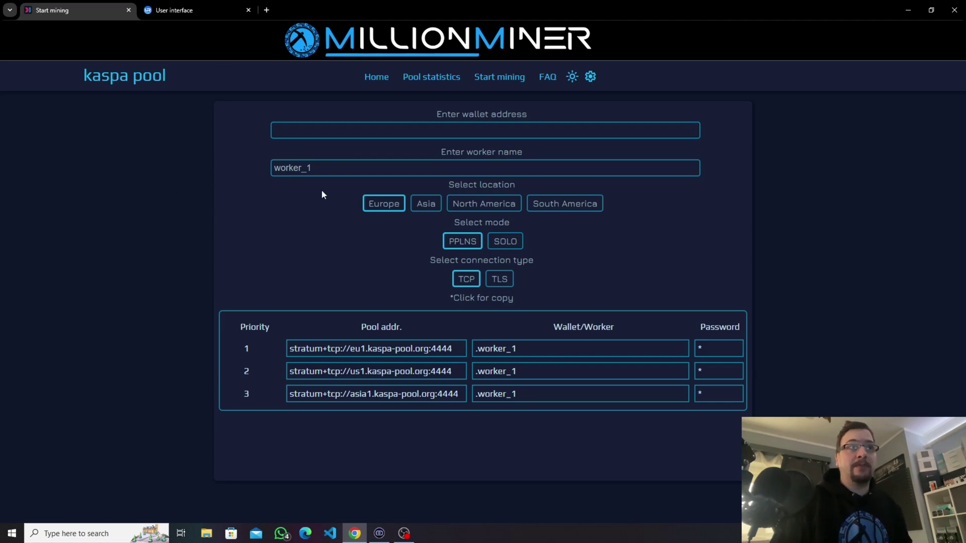
- Fill the Start mining form with the saved wallet address and worker name KS3M01
left_click(471, 131)
left_click(470, 152)
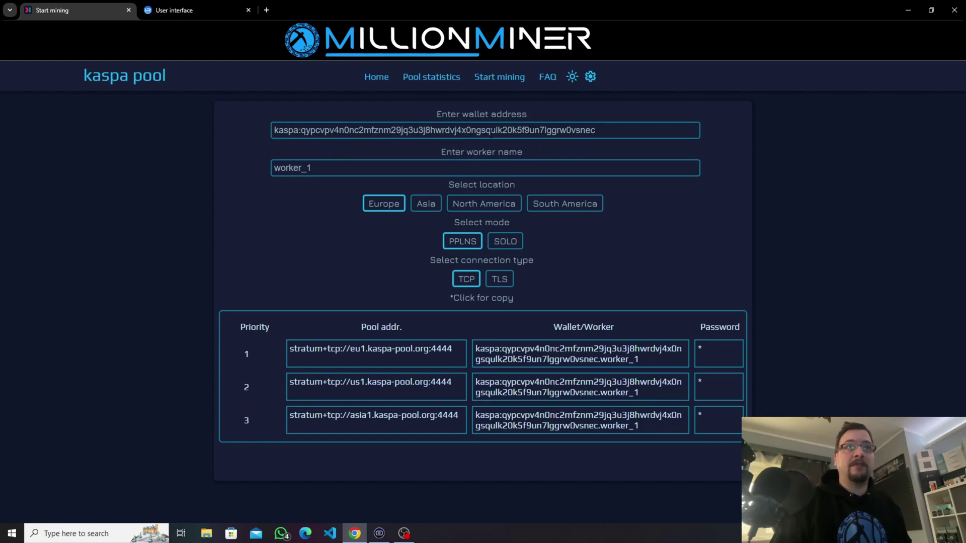
double_click(299, 172)
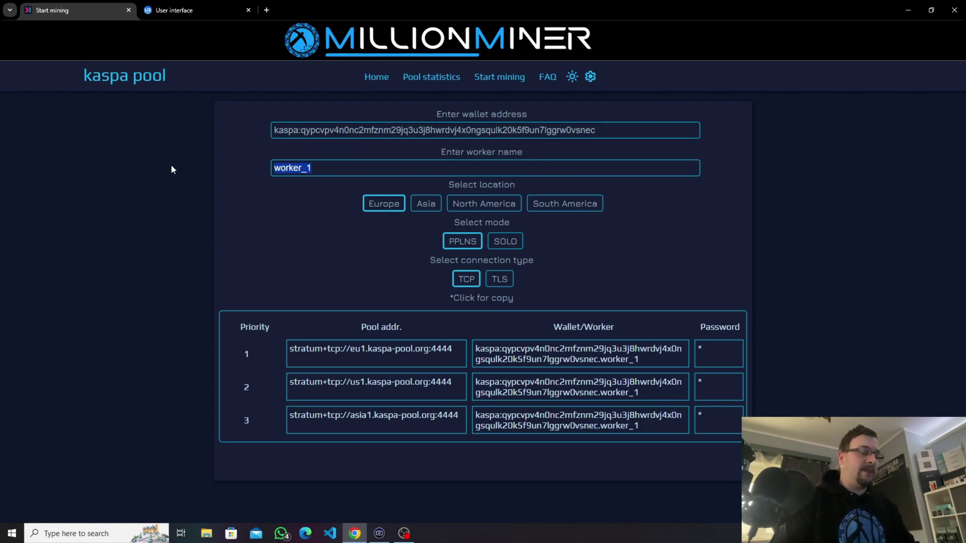
type("KS")
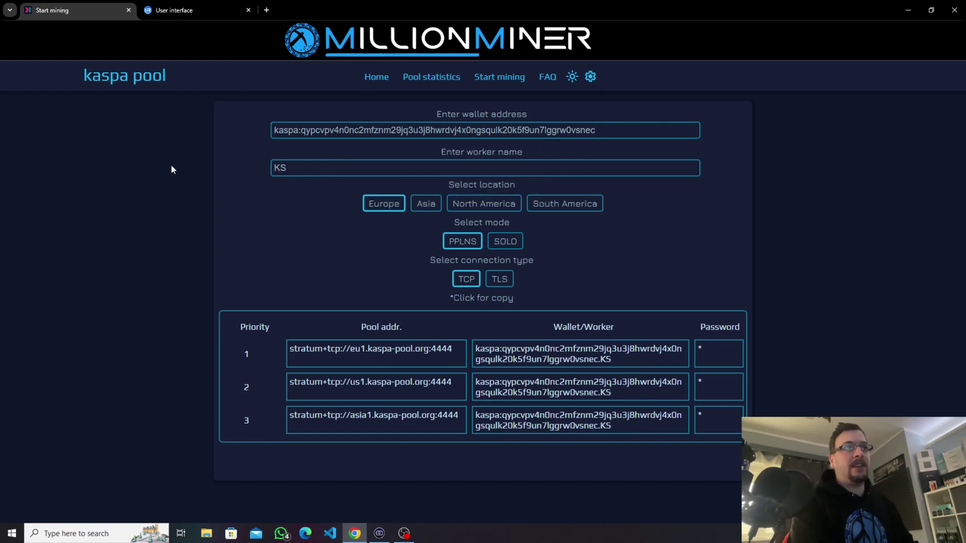
type("3M01")
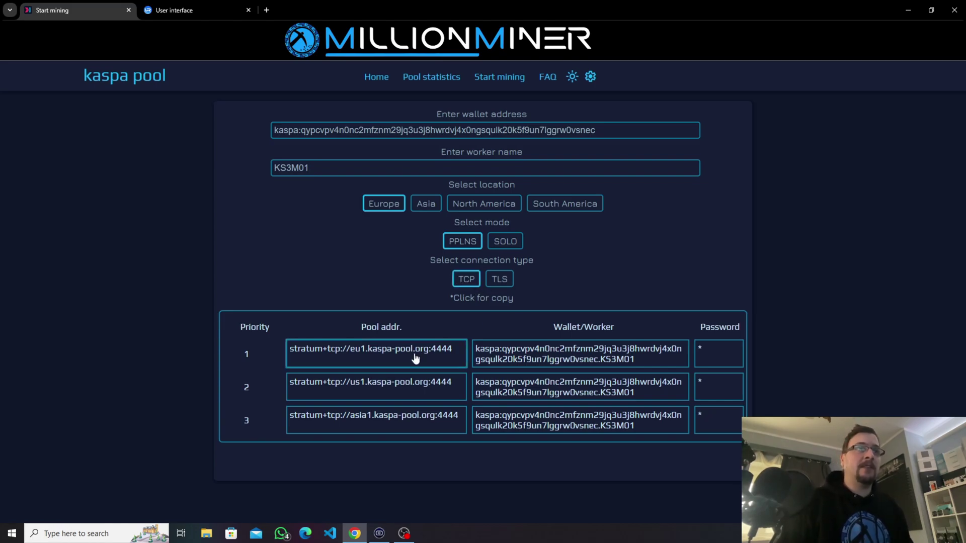
left_click(191, 7)
- Replace Pool1–3 addresses with eu1, us1 and asia1 kaspa-pool.org:4444
left_click(238, 197)
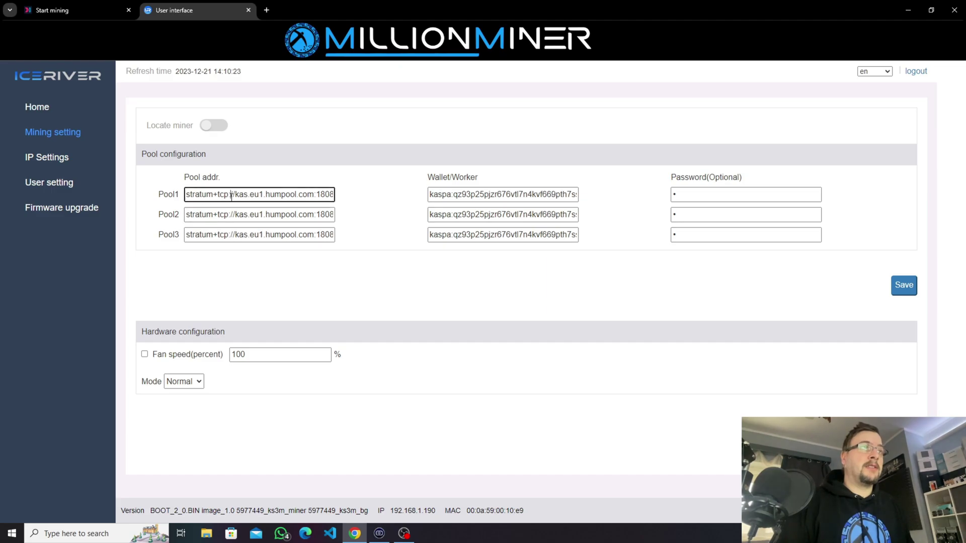
key("ctrl+a")
type("stratum+tcp://eu1.kaspa-pool.org:4444")
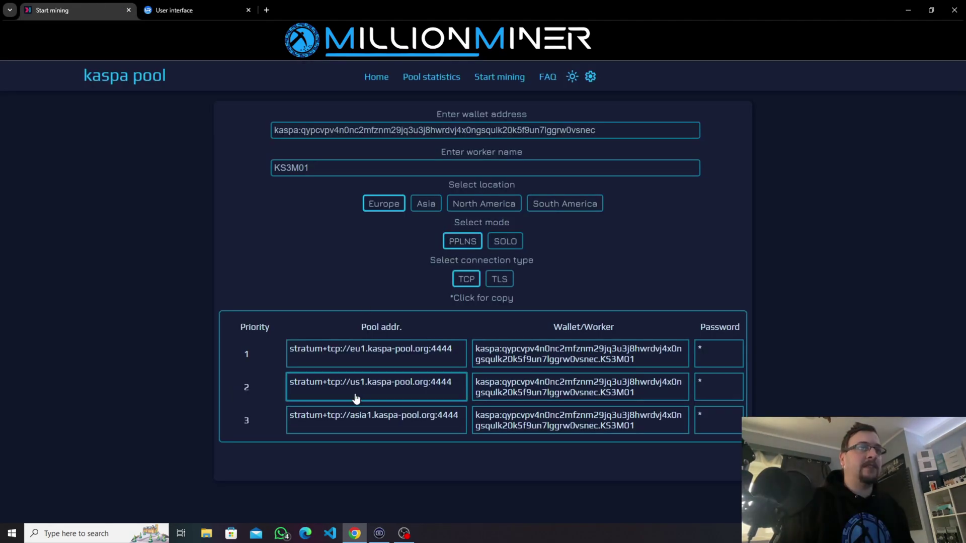
left_click(356, 398)
key("ctrl+Tab")
key("ctrl+a")
left_click(250, 220)
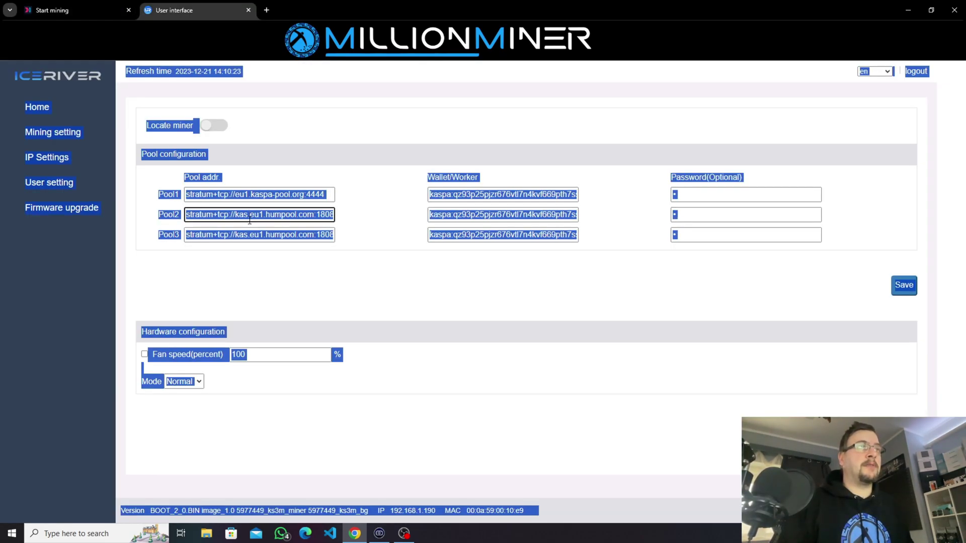
key("ctrl+a")
type("stratum+tcp://us1.kaspa-pool.org:4444")
key("ctrl+Tab")
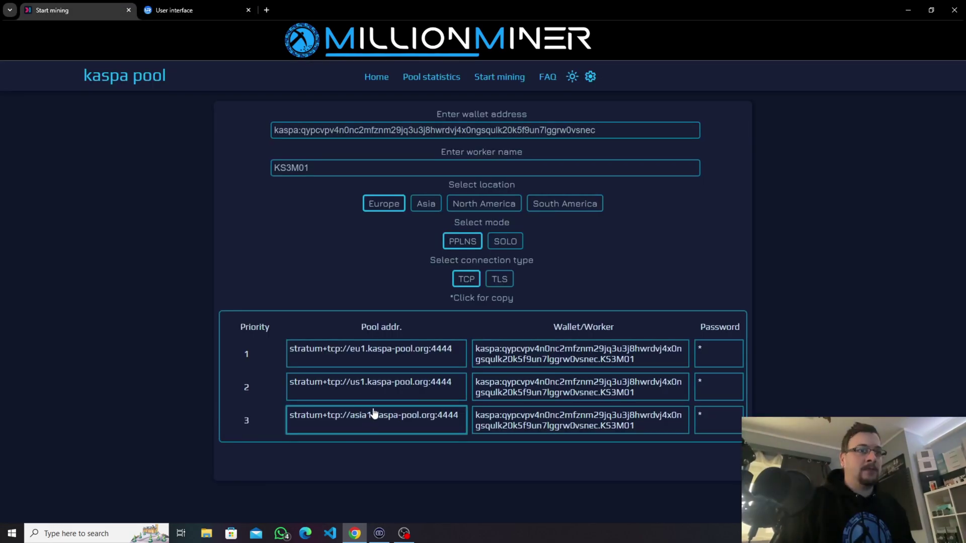
left_click(374, 414)
key("ctrl+Tab")
left_click(257, 234)
key("ctrl+a")
type("stratum+tcp://asia1.kaspa-pool.org:4444")
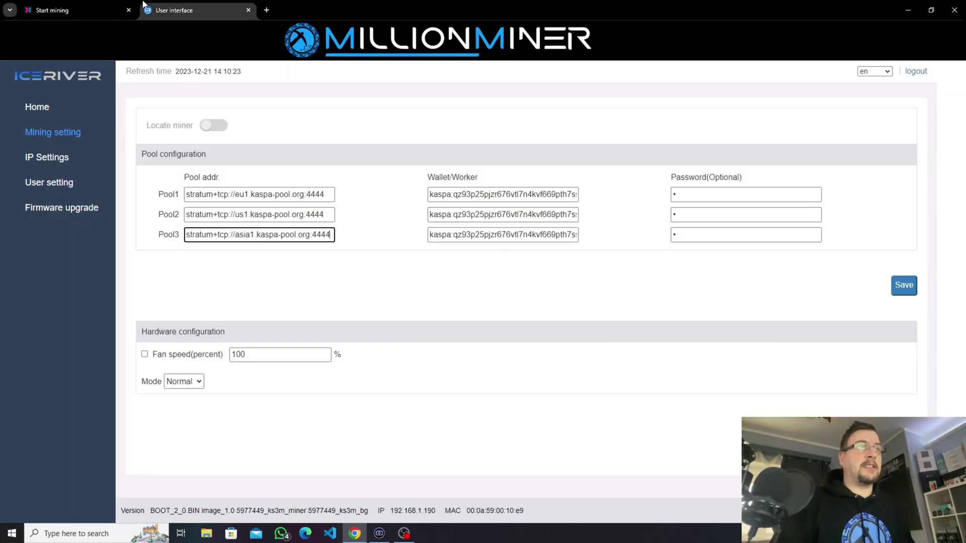
- Paste the new wallet/worker KS3M01 string into all three pools' wallet fields
key("ctrl+Tab")
left_click(526, 356)
key("ctrl+Tab")
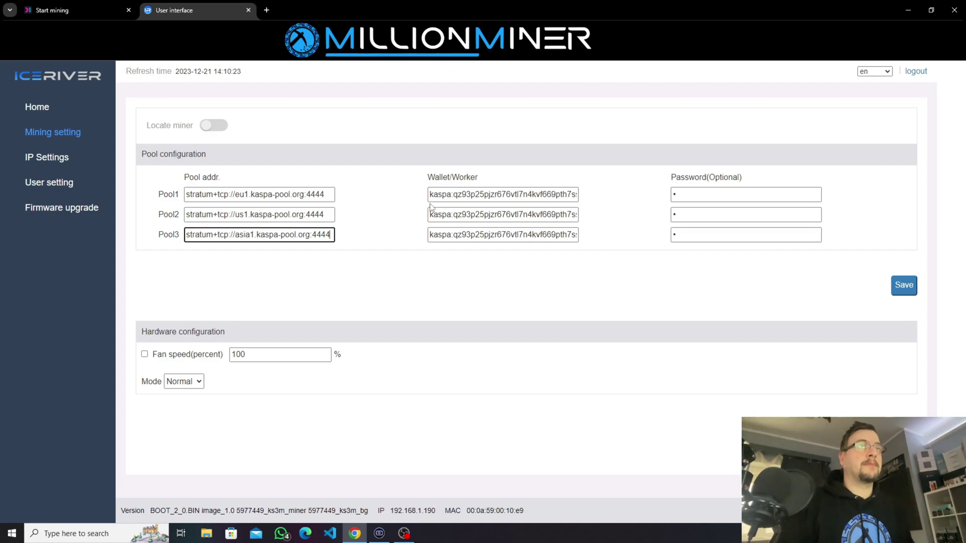
left_click(433, 196)
key("ctrl+a")
key("ctrl+v")
left_click(457, 216)
key("ctrl+a")
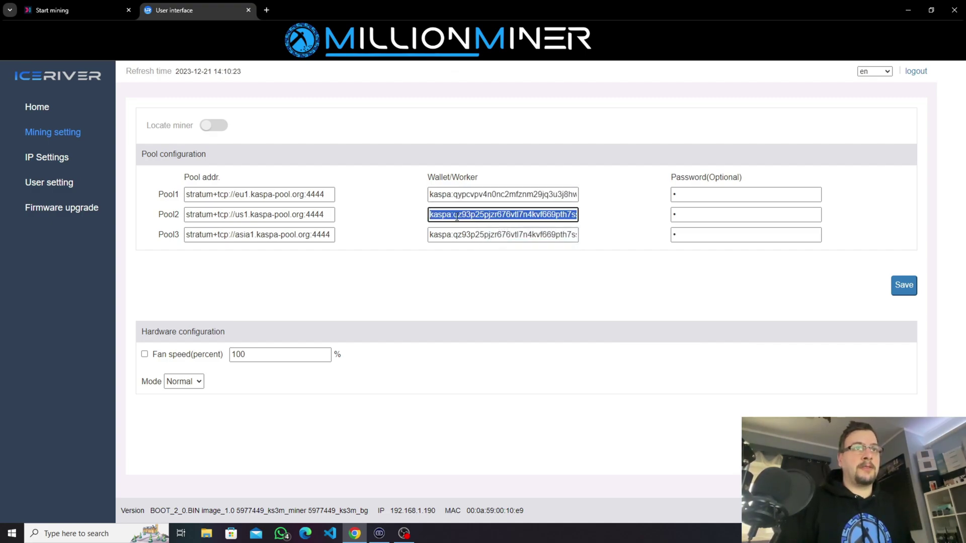
key("ctrl+v")
left_click(457, 236)
key("ctrl+a")
key("ctrl+v")
- Check the three pool password values and save the pool configuration
left_click_drag(724, 212, 695, 198)
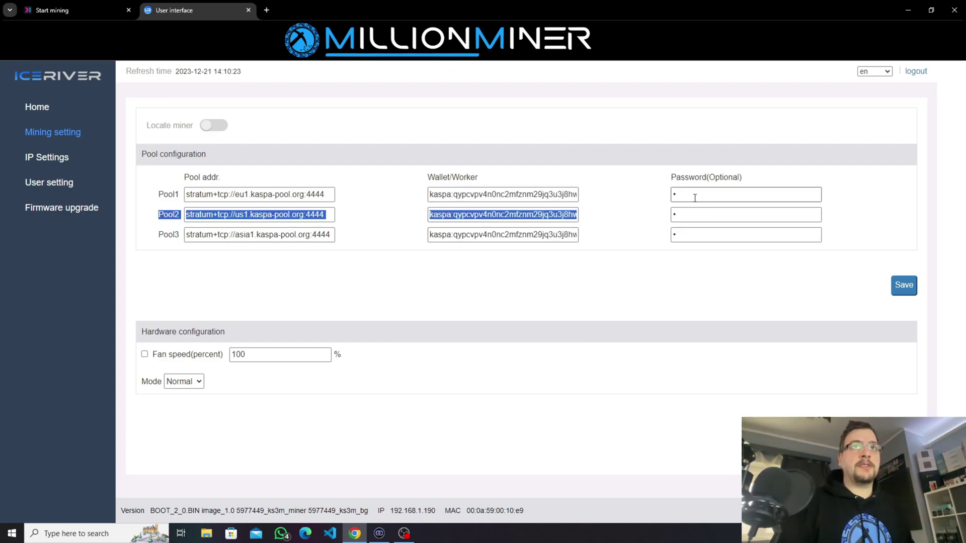
left_click(694, 198)
left_click(675, 216)
left_click(676, 235)
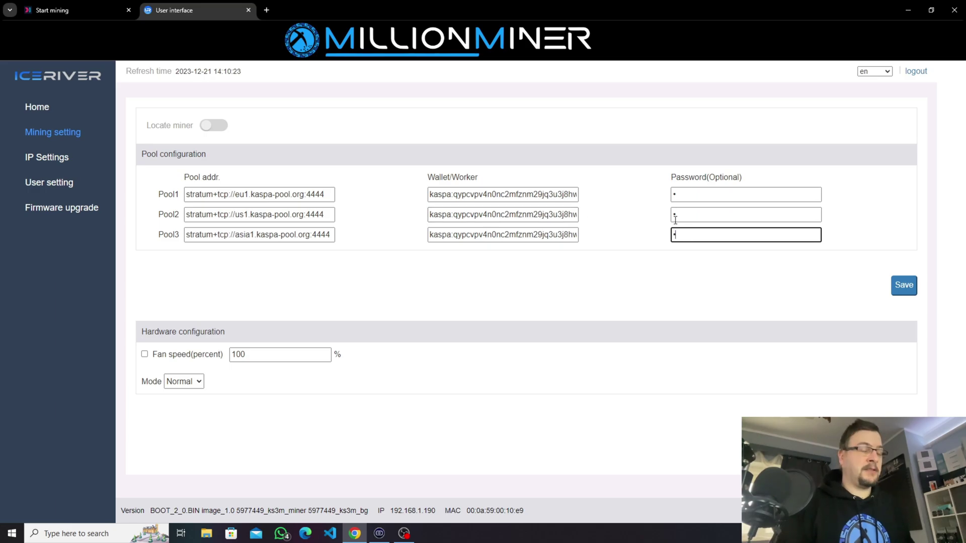
left_click(531, 302)
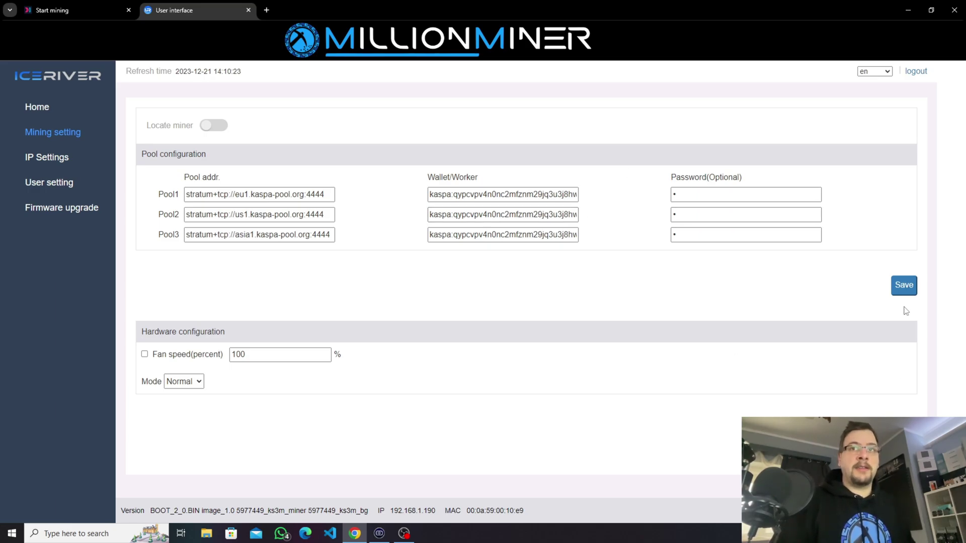
left_click(904, 286)
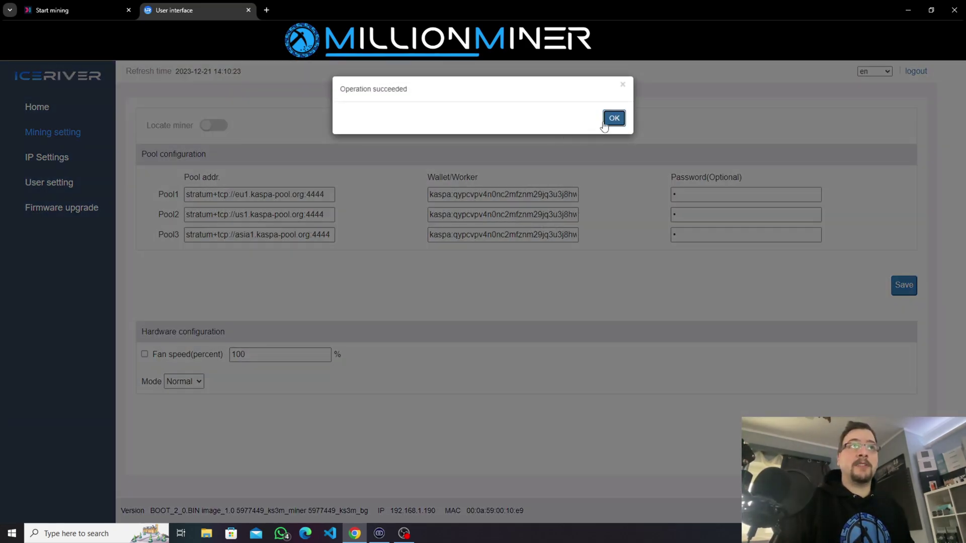
left_click(614, 120)
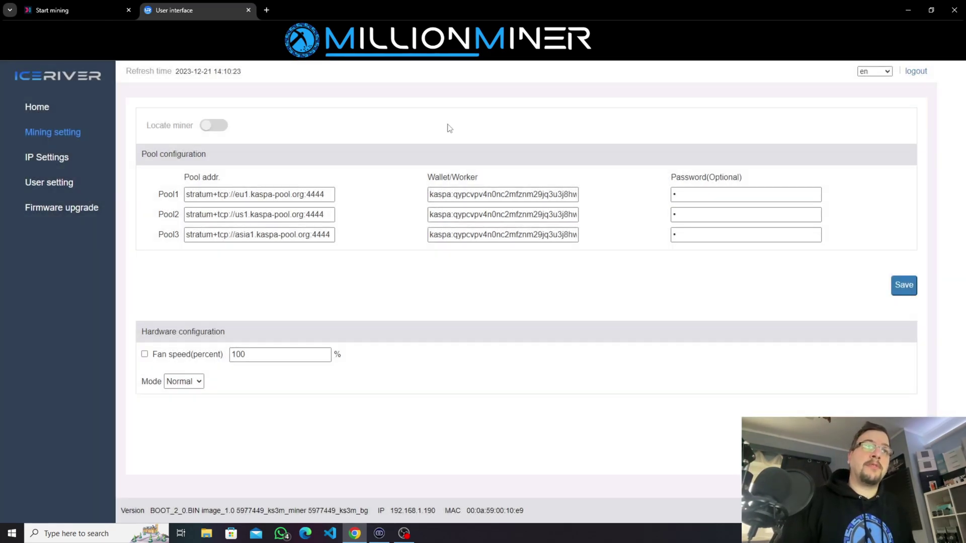
- Look over IP Settings and User setting, declining Chrome's password offer, ending on Firmware upgrade
left_click(47, 158)
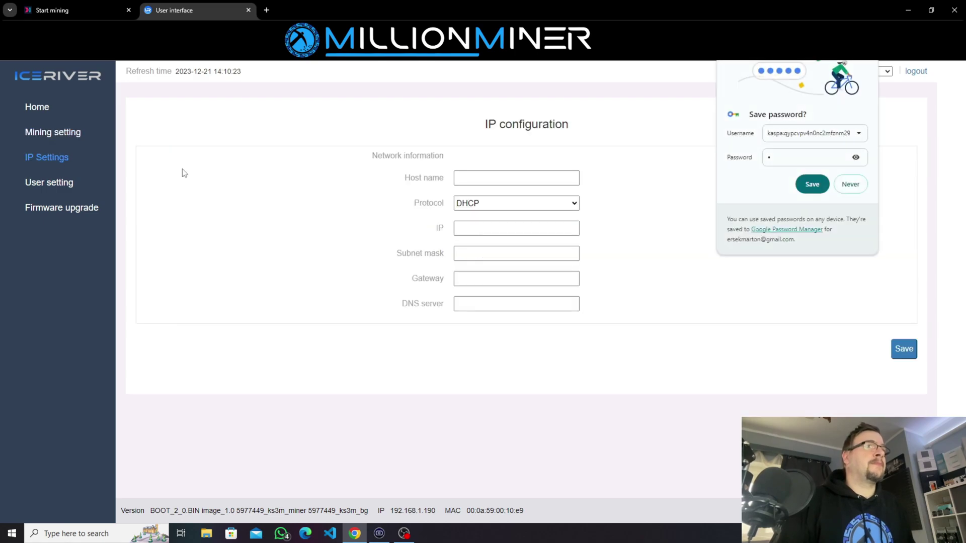
left_click(863, 63)
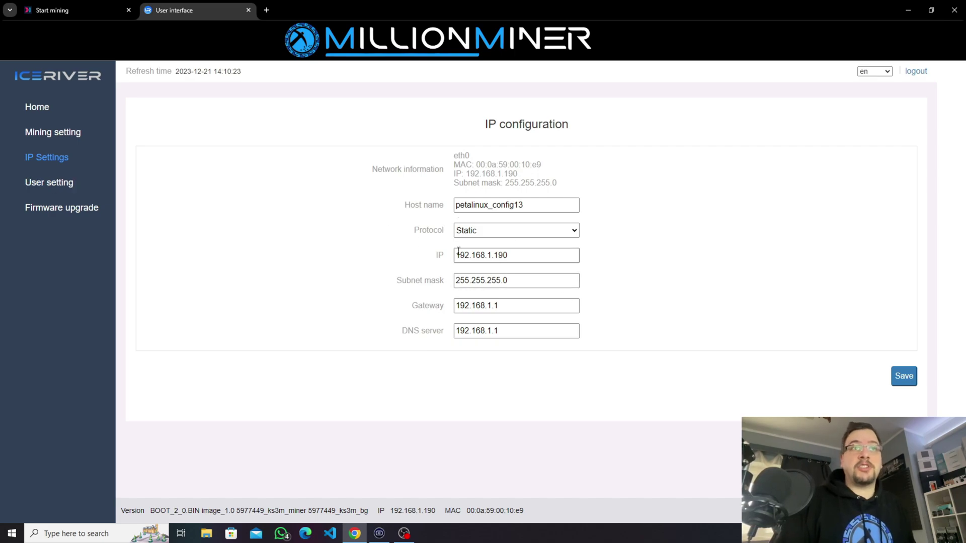
left_click(49, 184)
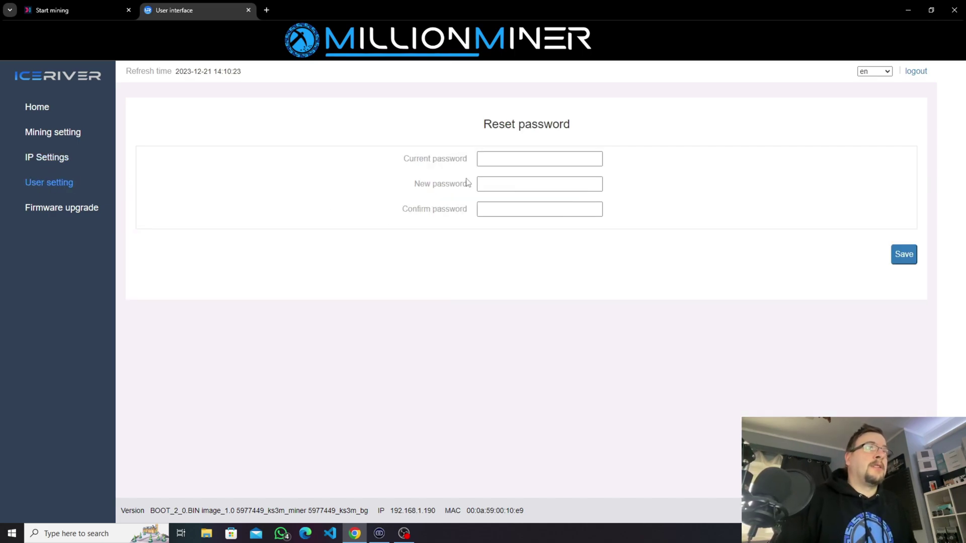
left_click(55, 211)
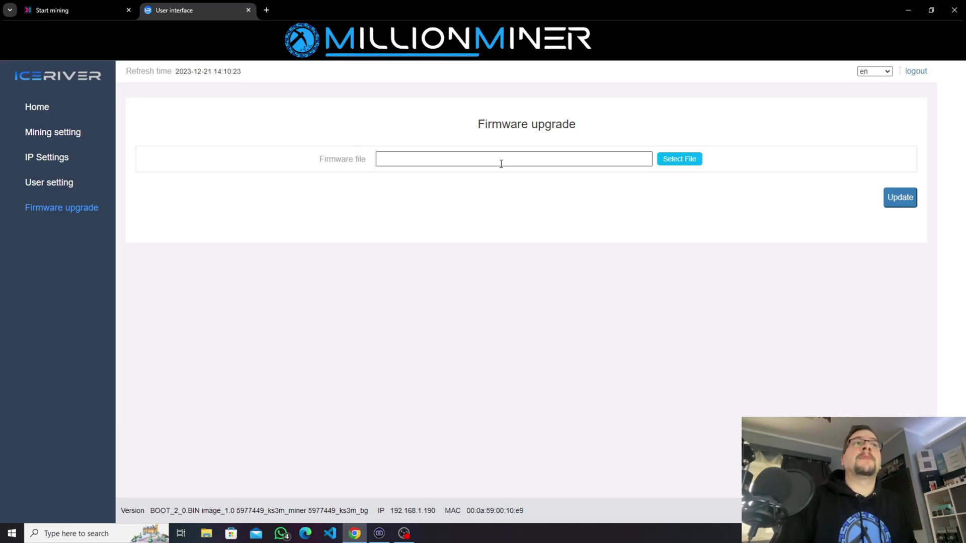
- Return to the Home dashboard showing eu1.kaspa-pool.org:4444 connected at 6215 GH/s
left_click(38, 108)
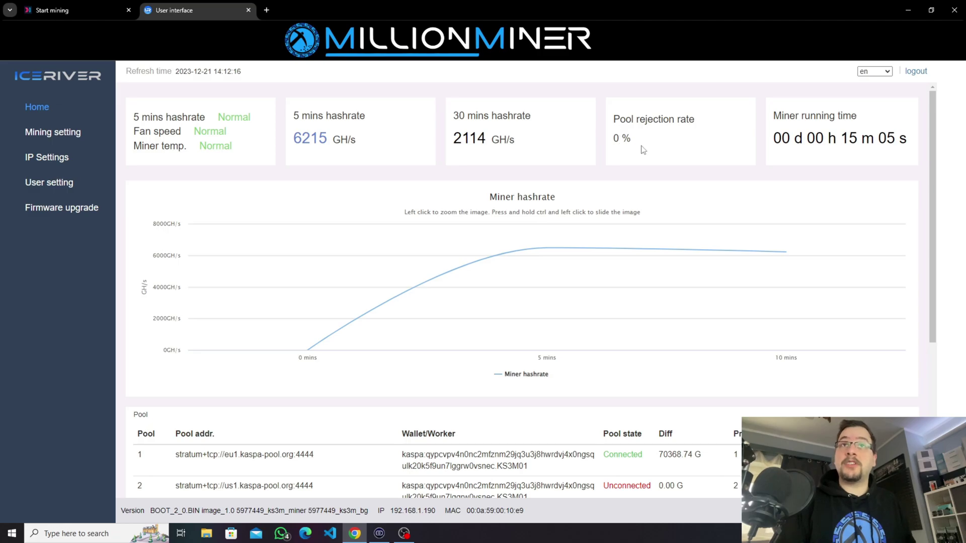
scroll(659, 161, "down", 2)
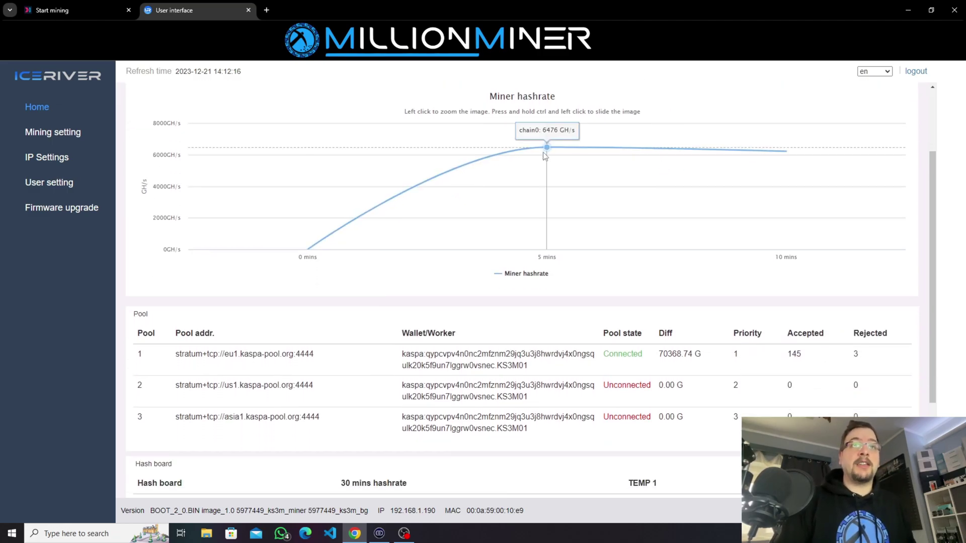
scroll(538, 159, "down", 3)
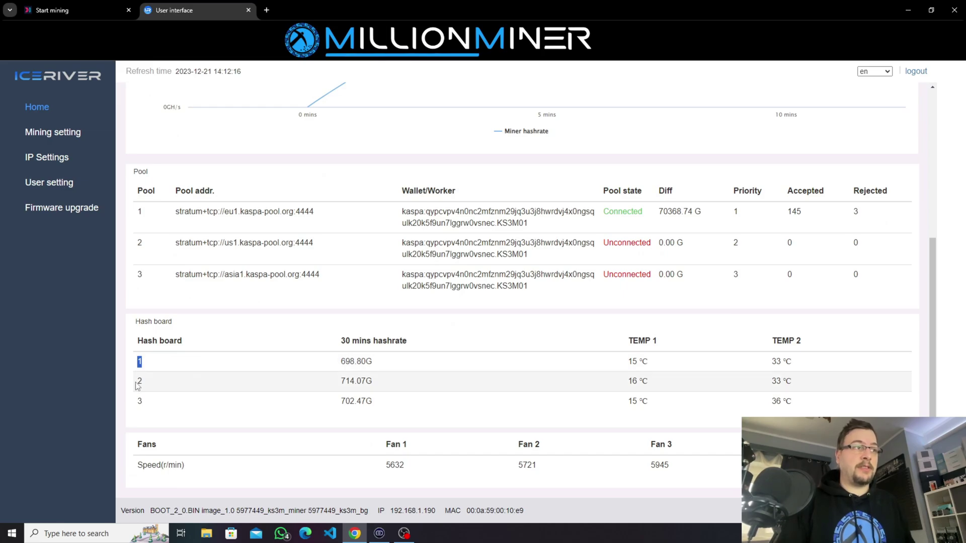
left_click_drag(136, 382, 411, 380)
left_click_drag(139, 407, 355, 410)
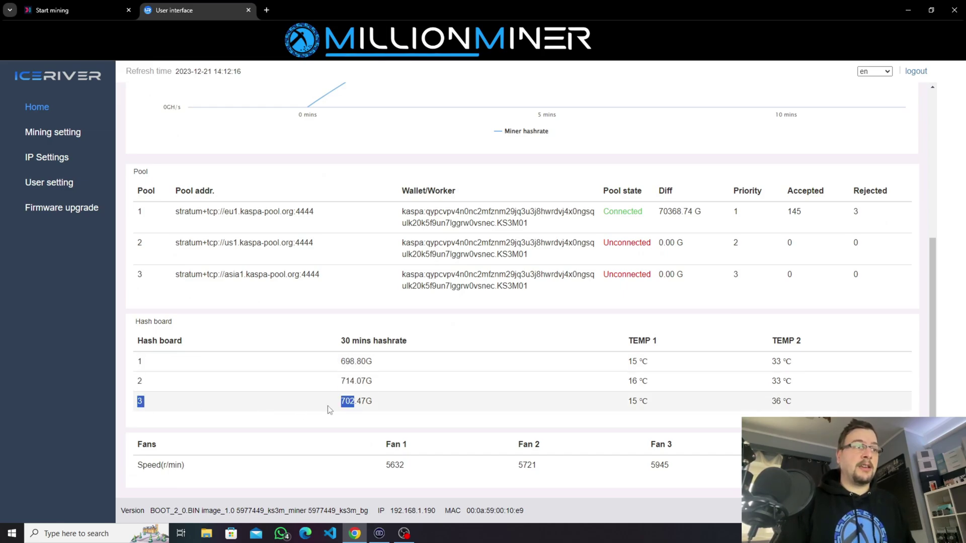
left_click_drag(355, 466, 584, 474)
scroll(436, 375, "up", 3)
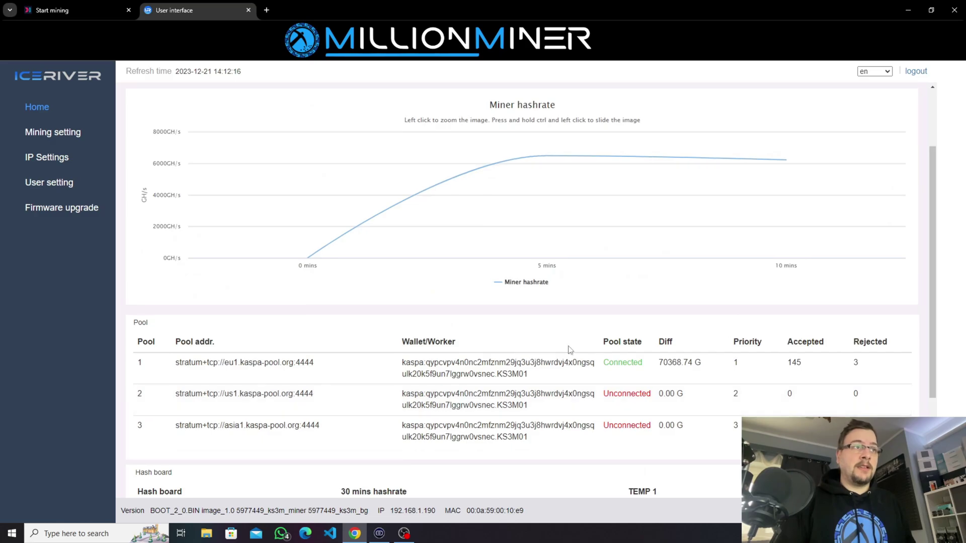
left_click_drag(171, 358, 705, 408)
left_click(673, 362)
scroll(673, 362, "up", 2)
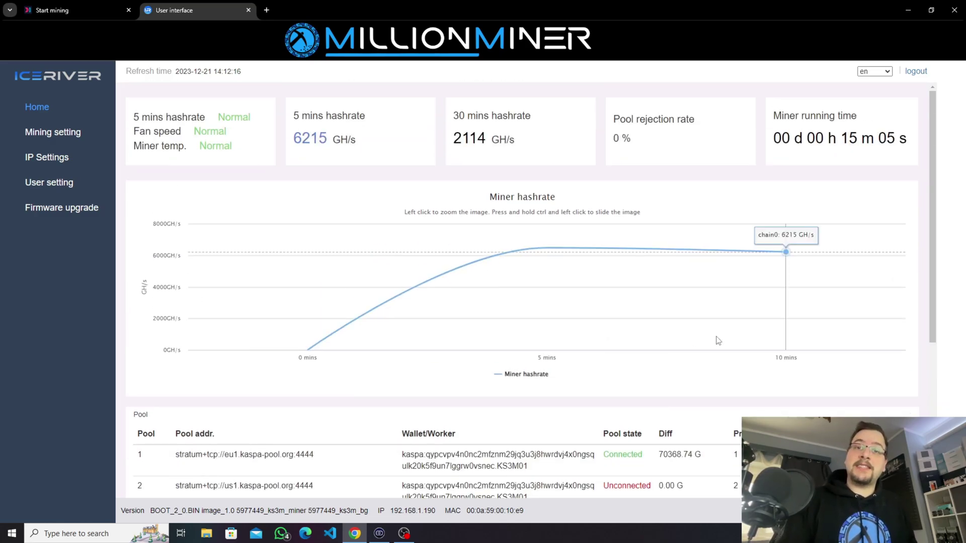